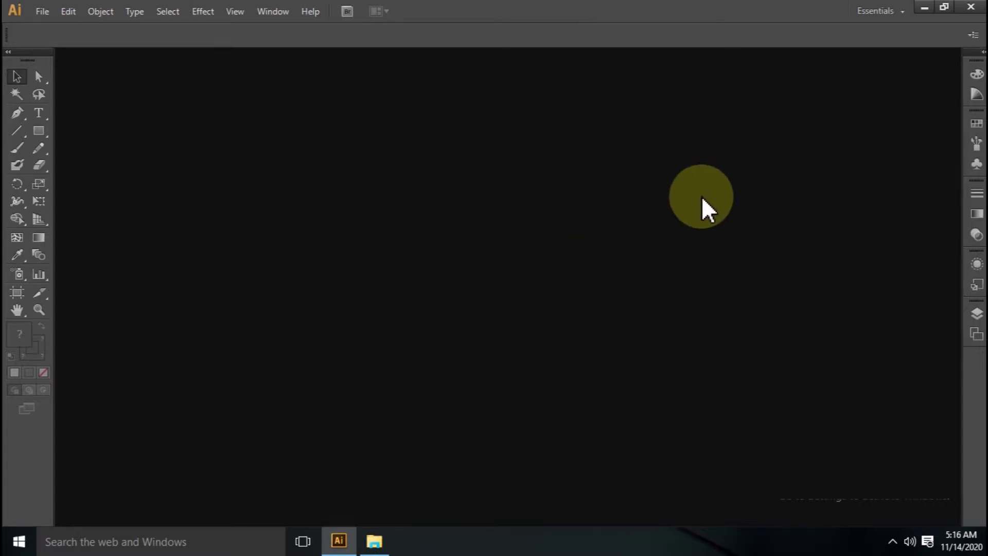
- Open the File menu to begin creating a new document
{"action": "left_click", "coordinate": [39, 8]}
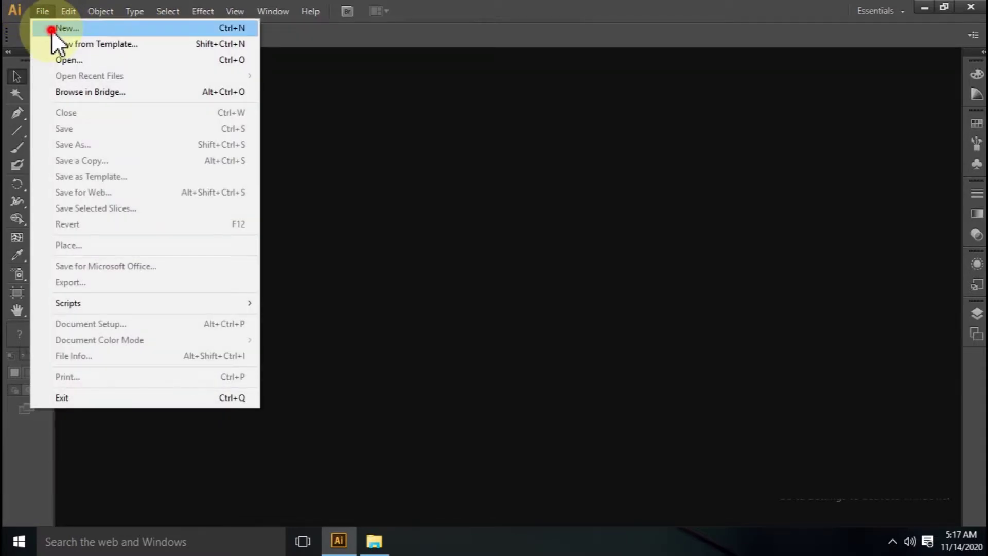
- Create a new blank A4 document in landscape orientation
{"action": "left_click", "coordinate": [52, 30]}
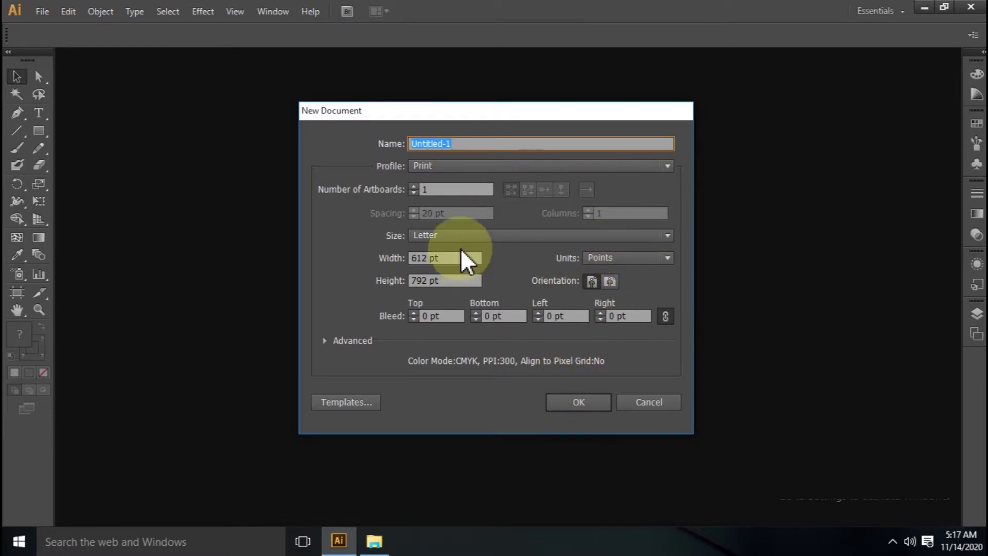
{"action": "left_click", "coordinate": [480, 234]}
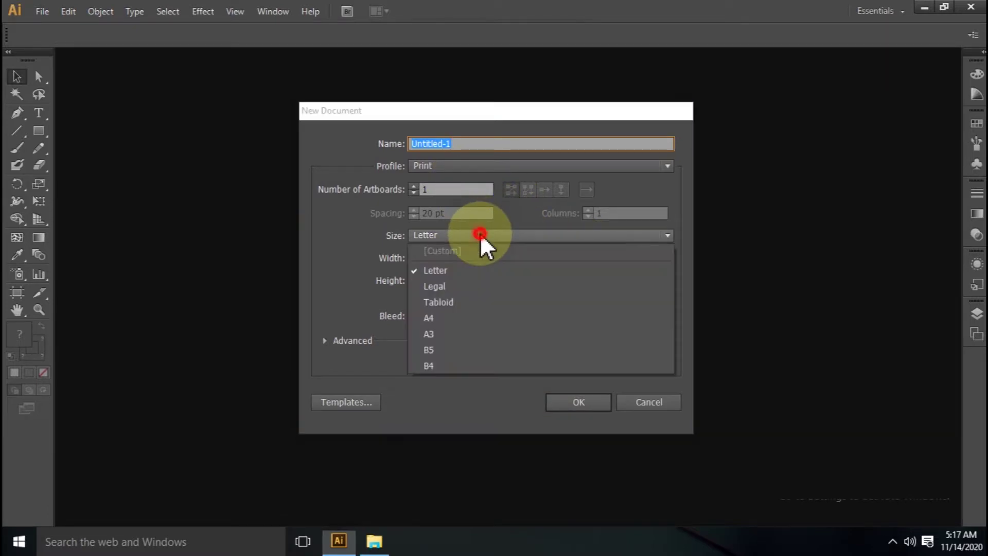
{"action": "left_click", "coordinate": [445, 317]}
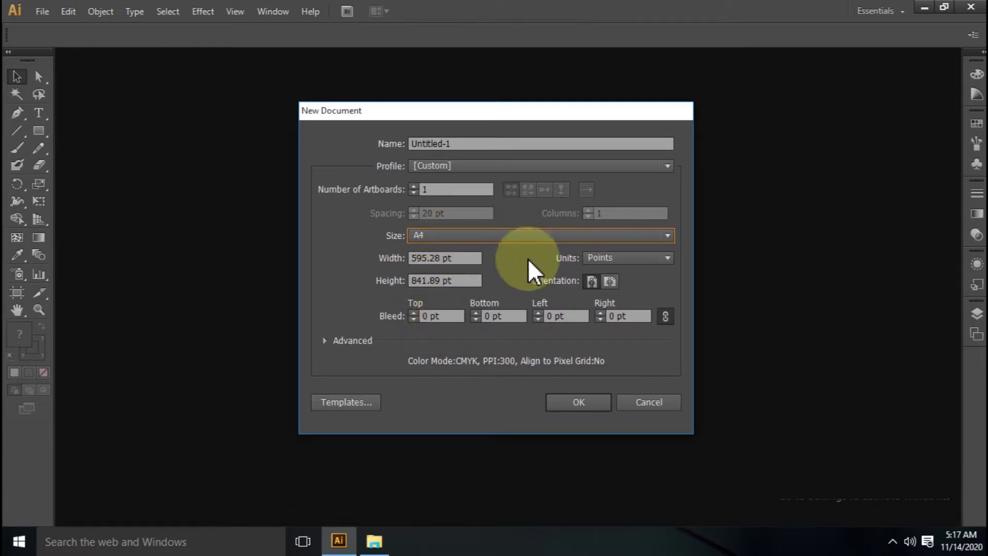
{"action": "left_click", "coordinate": [593, 283]}
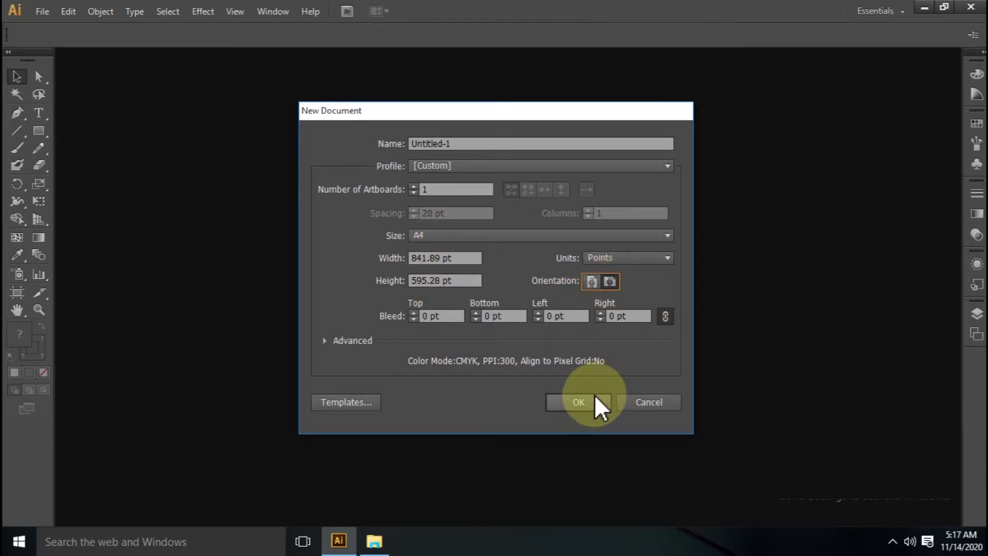
{"action": "left_click", "coordinate": [581, 402]}
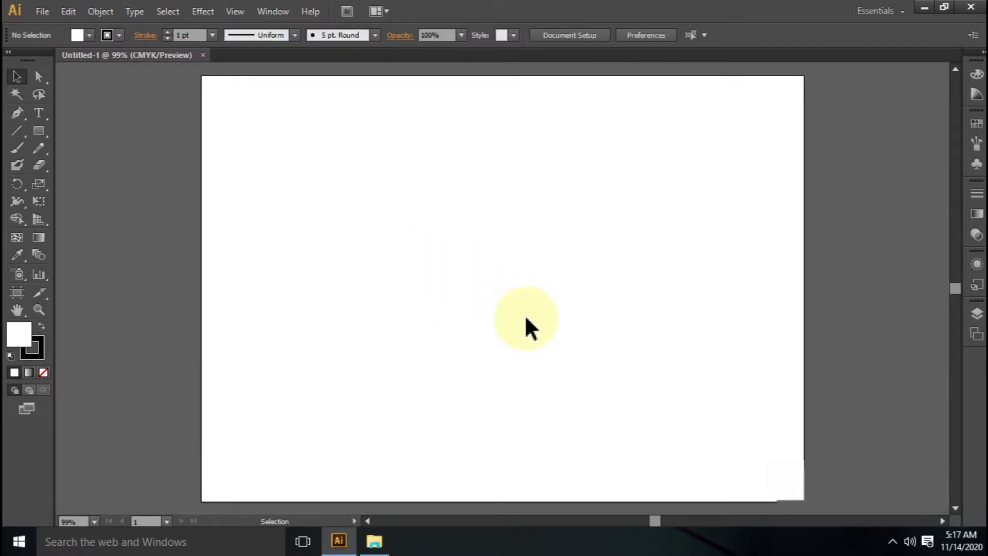
- Zoom out and add a 12 pt 'HDA' text object on the left of the page
{"action": "key", "text": "ctrl+minus"}
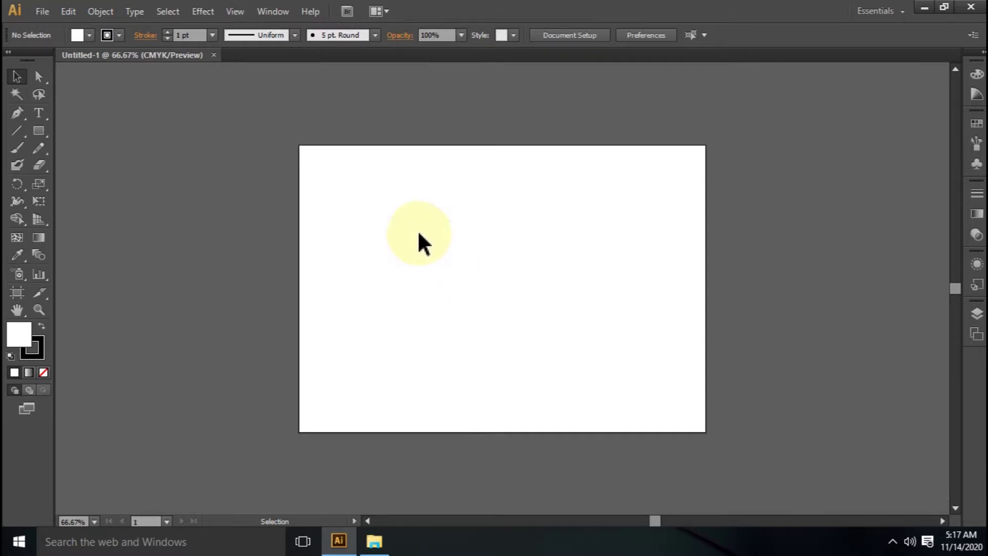
{"action": "left_click", "coordinate": [37, 116]}
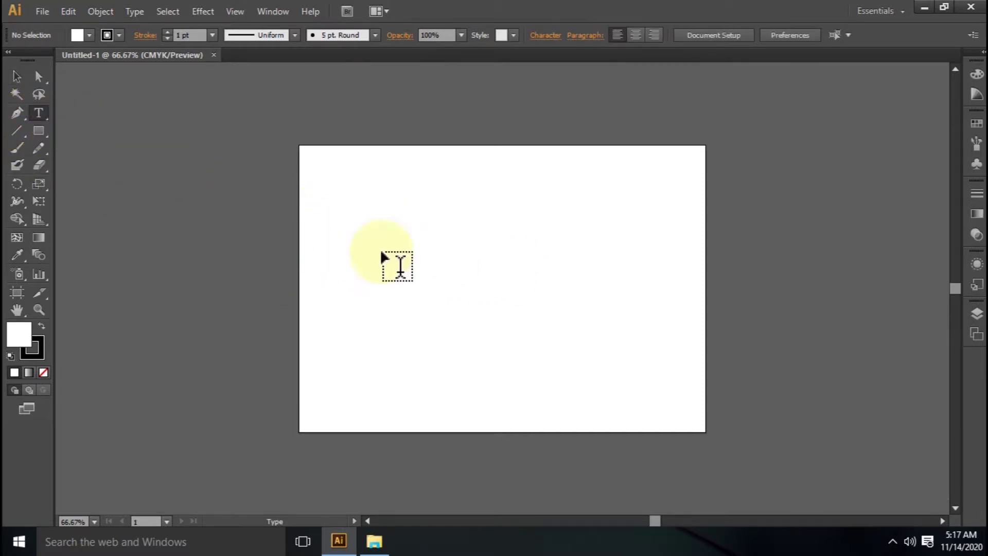
{"action": "left_click", "coordinate": [362, 275]}
{"action": "type", "text": "HDA"}
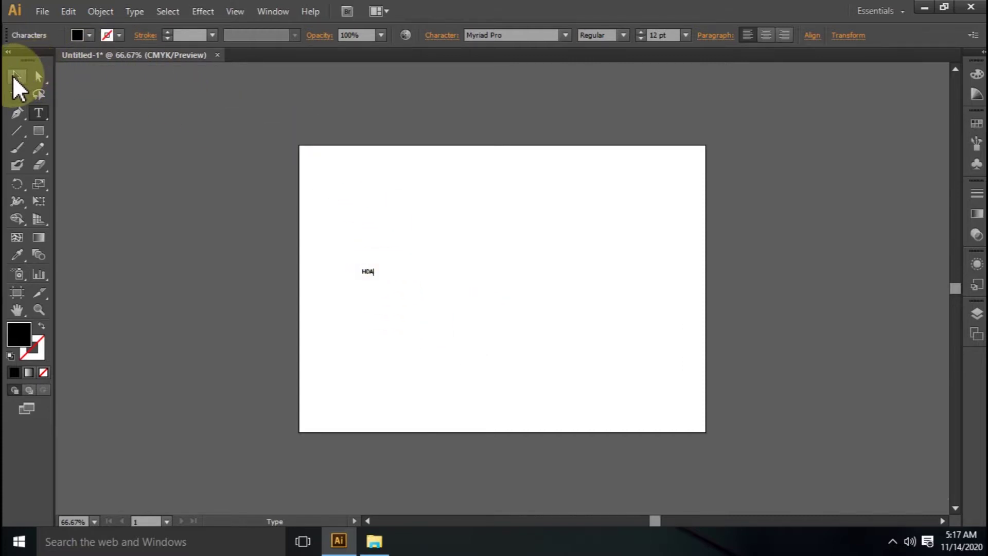
{"action": "left_click", "coordinate": [14, 76]}
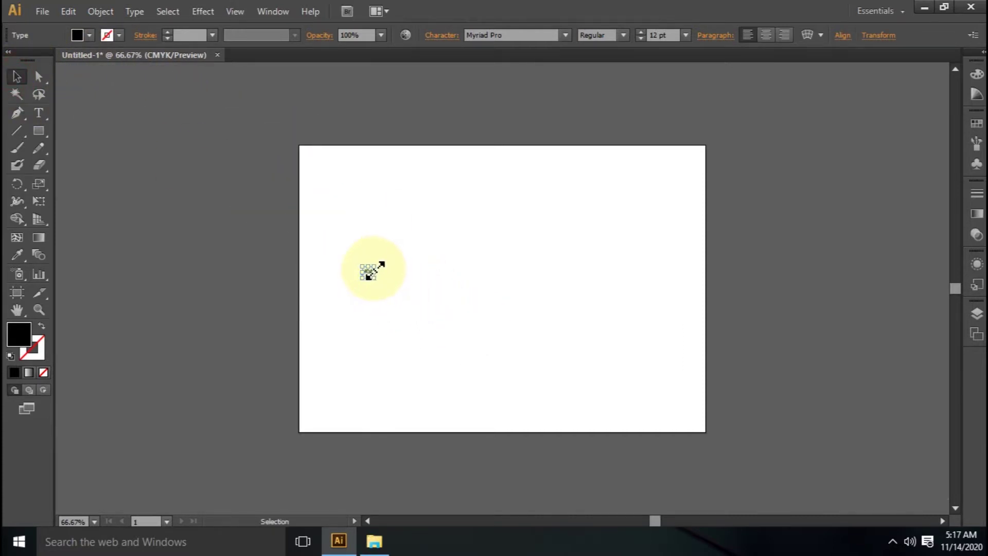
- Scale the HDA text to 221.69 pt and move it near the page centre
{"action": "left_click_drag", "start_coordinate": [371, 271], "coordinate": [445, 227]}
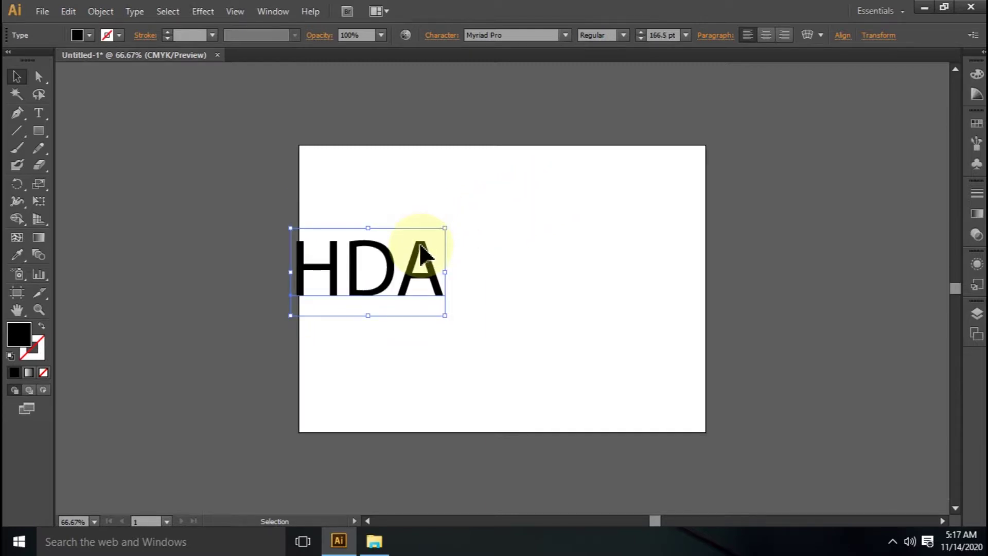
{"action": "left_click_drag", "start_coordinate": [406, 271], "coordinate": [547, 265]}
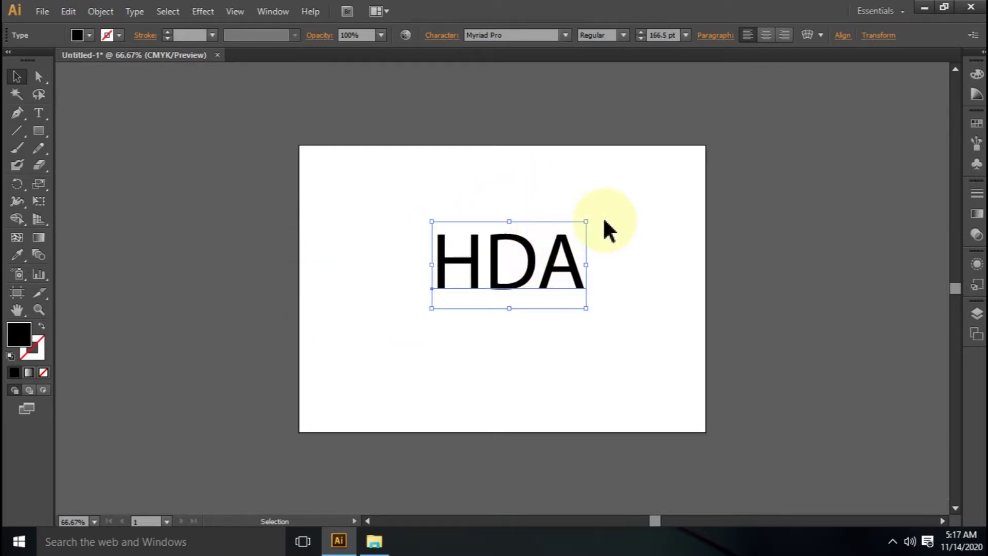
{"action": "left_click_drag", "start_coordinate": [586, 222], "coordinate": [638, 196]}
{"action": "left_click_drag", "start_coordinate": [585, 282], "coordinate": [571, 298]}
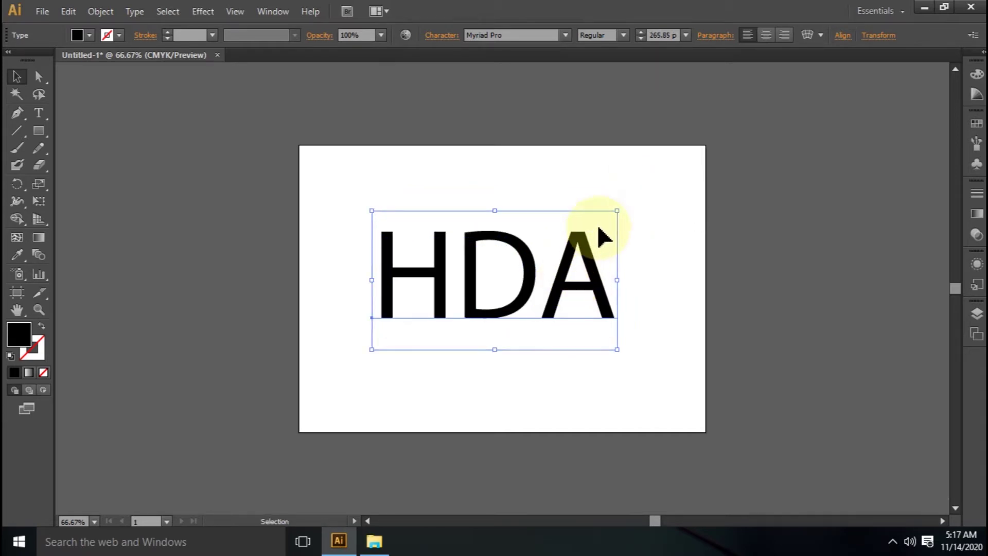
{"action": "left_click_drag", "start_coordinate": [617, 210], "coordinate": [606, 229]}
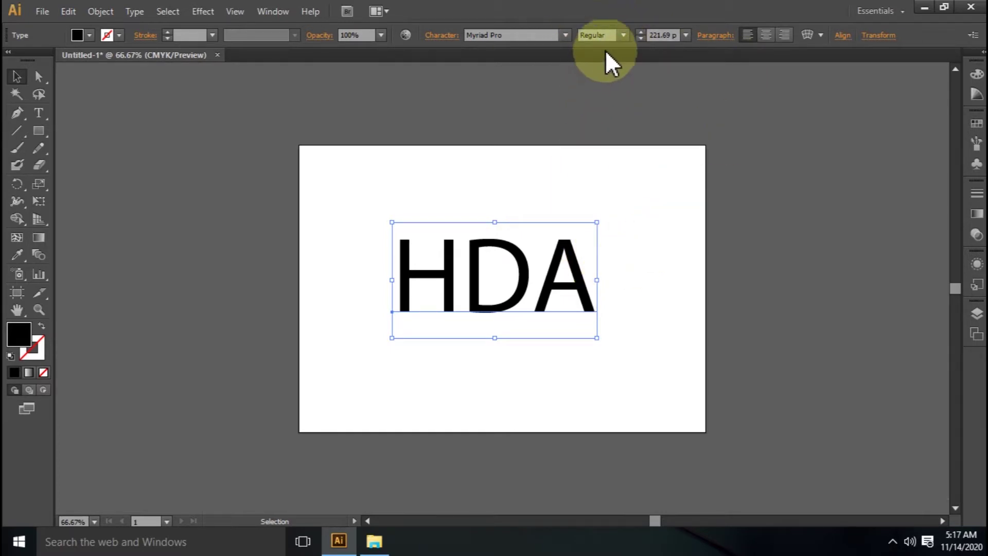
- Set the HDA text to Myriad Pro Bold and nudge it up slightly
{"action": "left_click", "coordinate": [624, 35]}
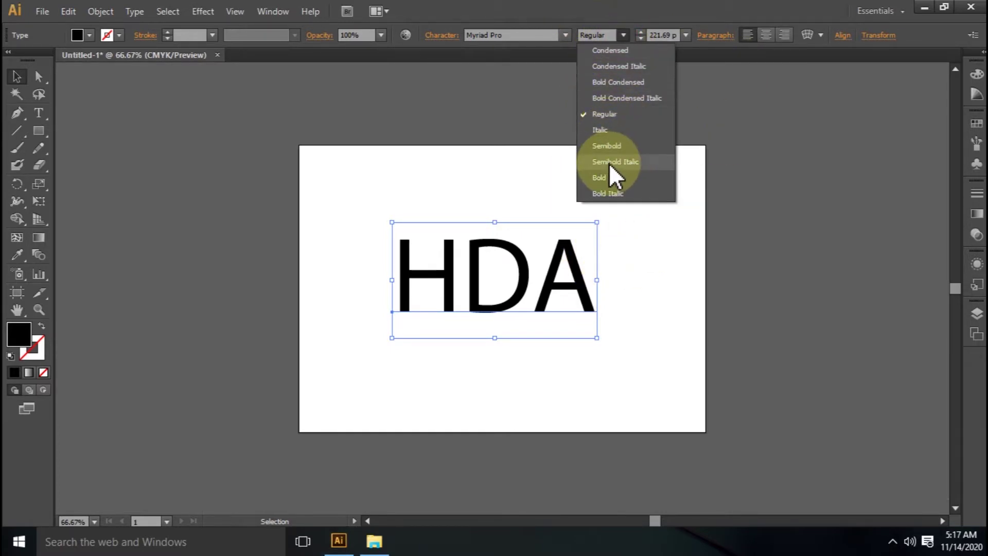
{"action": "left_click", "coordinate": [609, 177]}
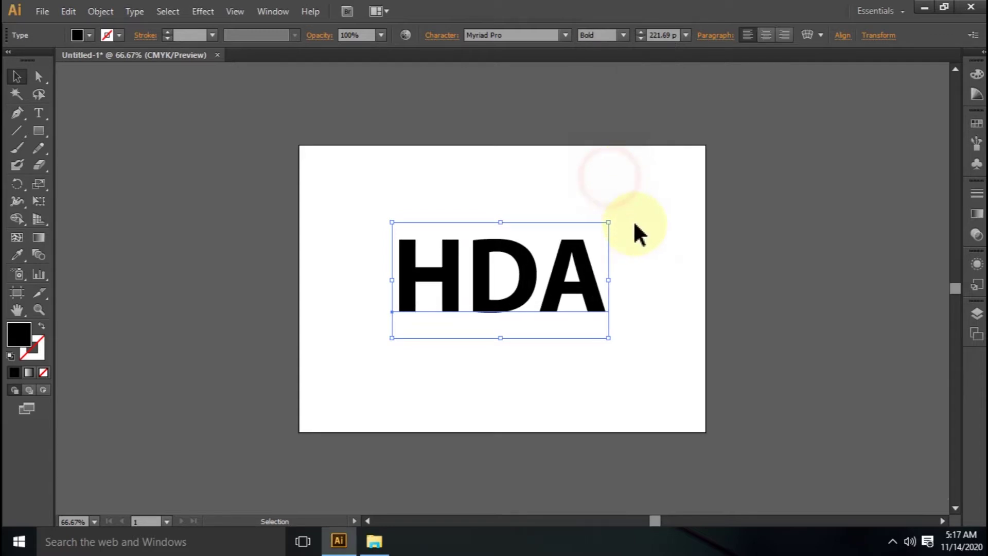
{"action": "left_click", "coordinate": [640, 255]}
{"action": "left_click_drag", "start_coordinate": [555, 312], "coordinate": [555, 298]}
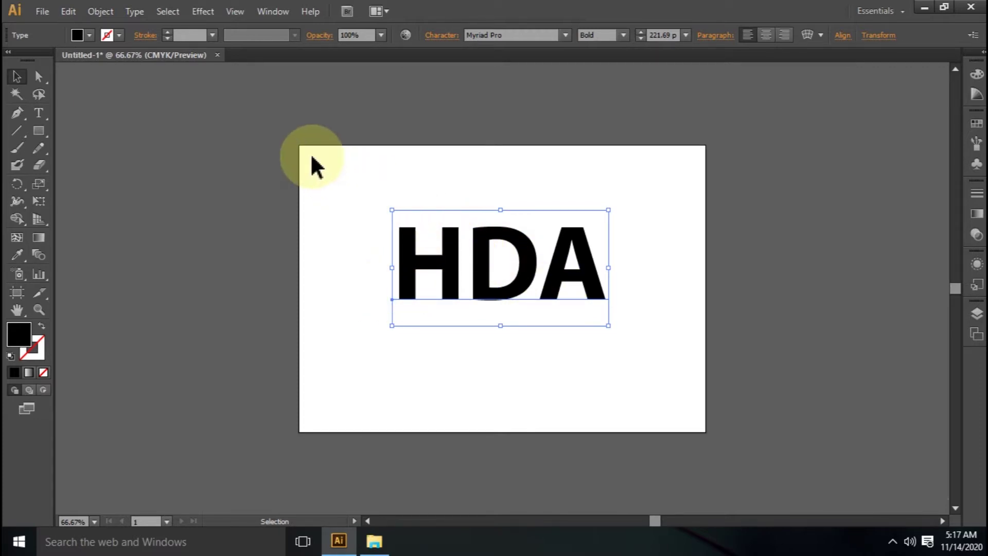
- Copy the HDA text and paste it in front, exactly over the original
{"action": "left_click", "coordinate": [70, 10]}
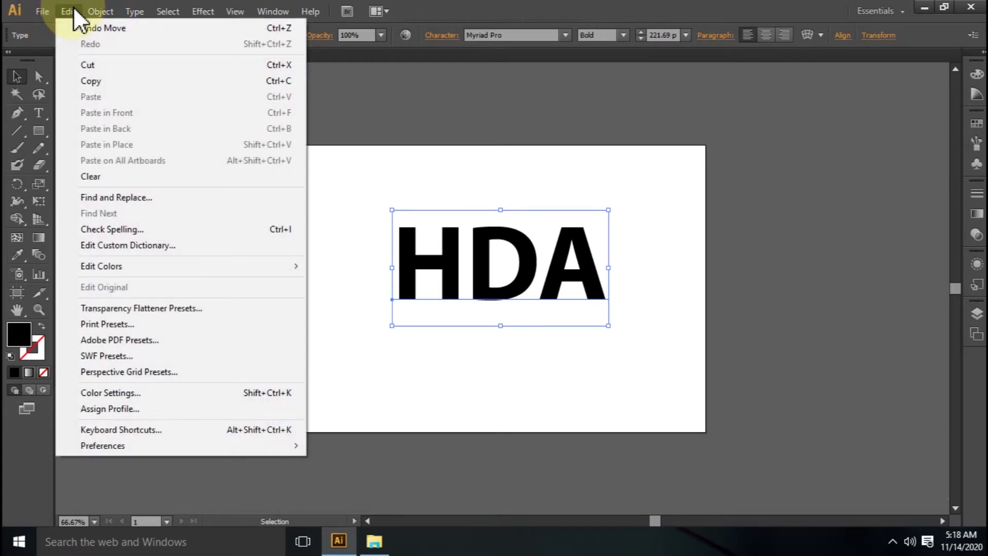
{"action": "left_click", "coordinate": [92, 80]}
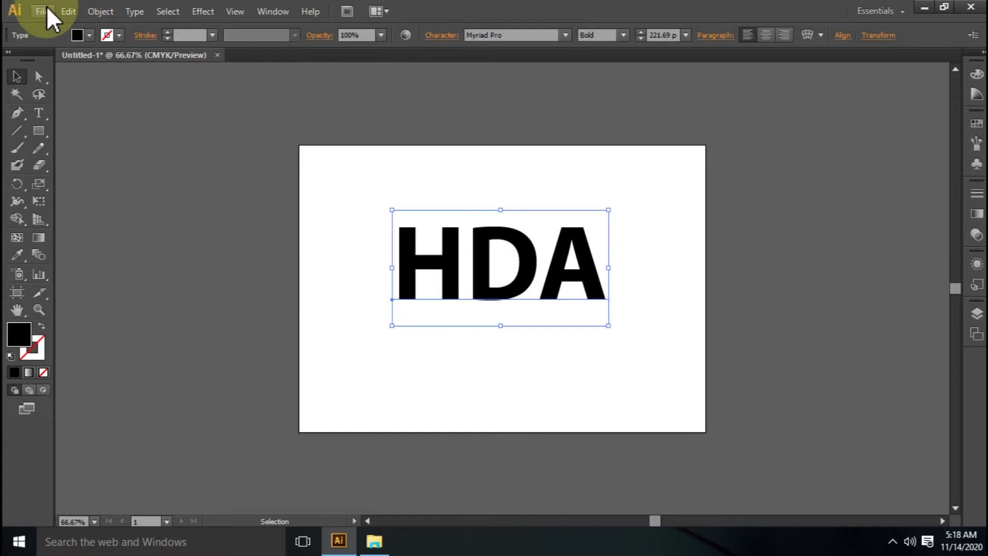
{"action": "left_click", "coordinate": [67, 7]}
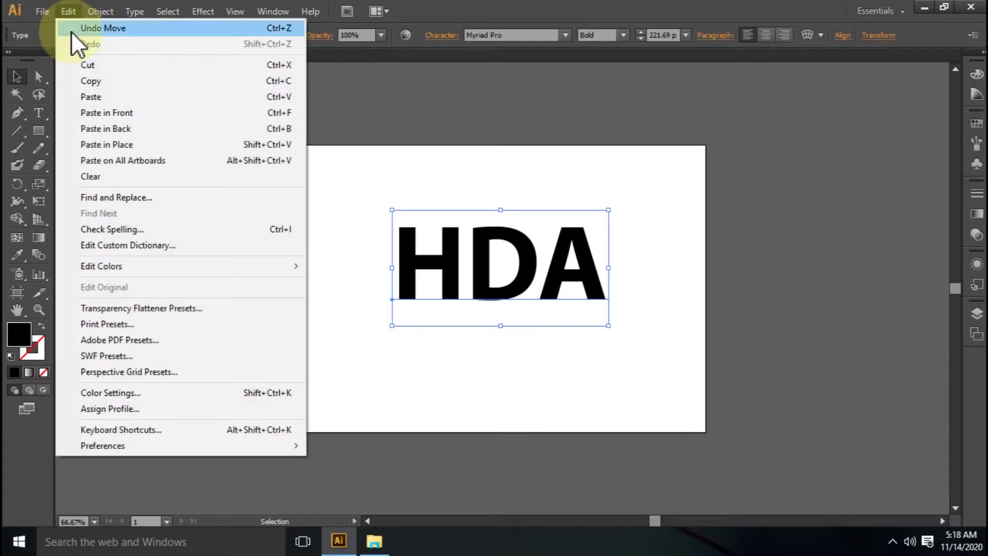
{"action": "left_click", "coordinate": [120, 111]}
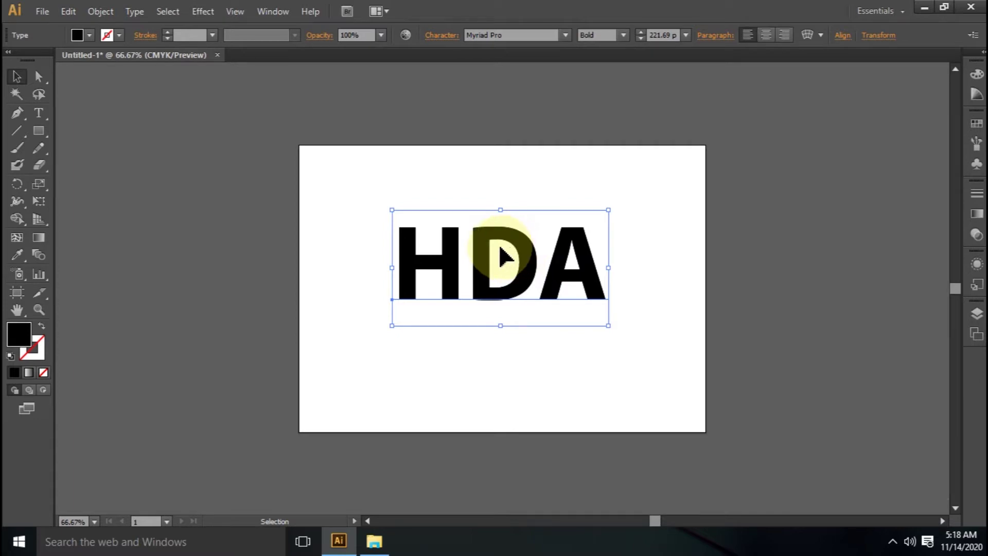
- Reflect the front HDA copy across the horizontal axis with Transform > Reflect
{"action": "right_click", "coordinate": [525, 263]}
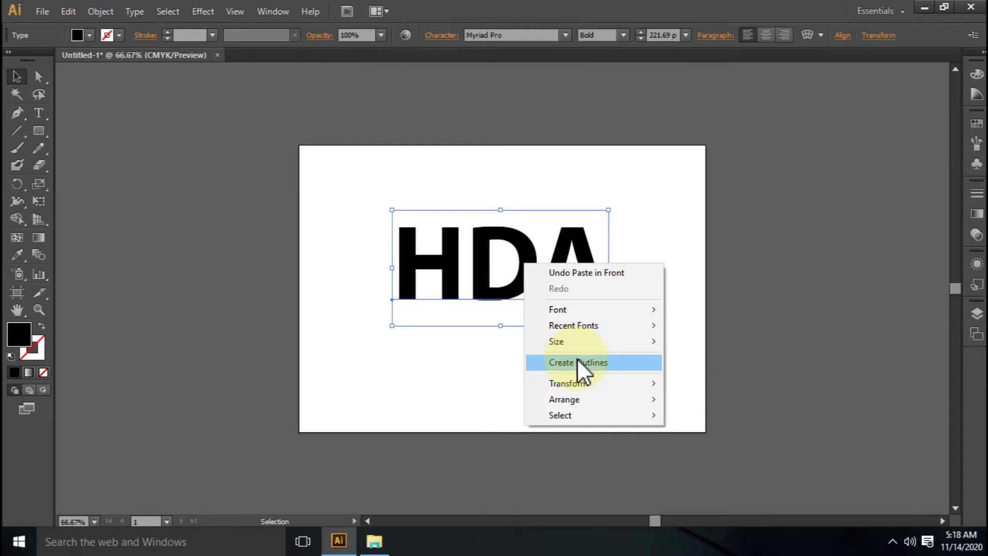
{"action": "mouse_move", "coordinate": [568, 382]}
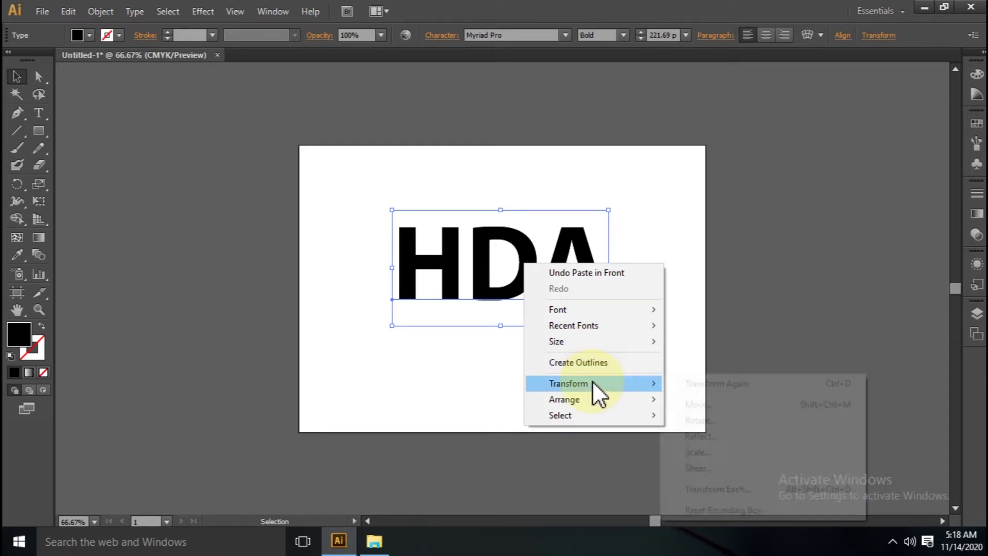
{"action": "left_click", "coordinate": [743, 438]}
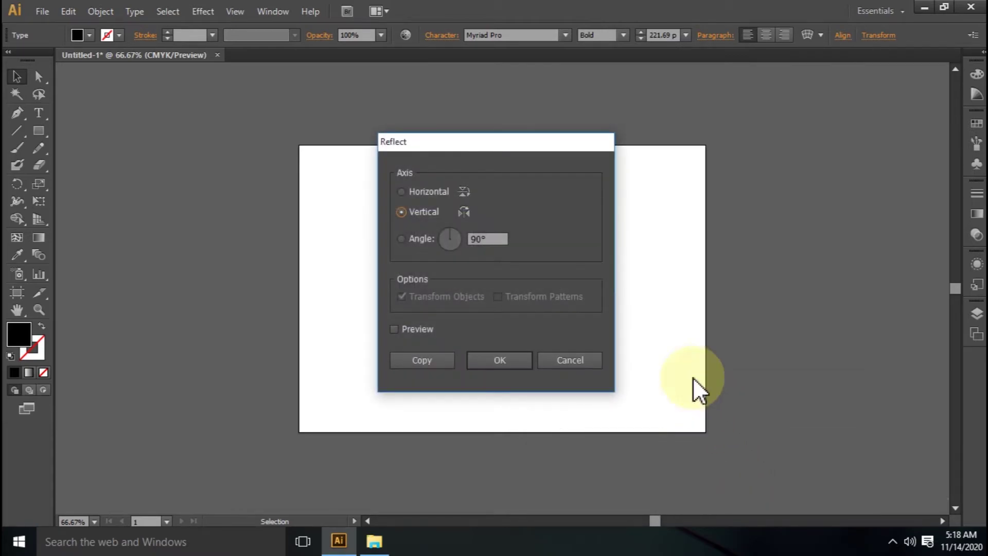
{"action": "left_click_drag", "start_coordinate": [505, 146], "coordinate": [756, 139]}
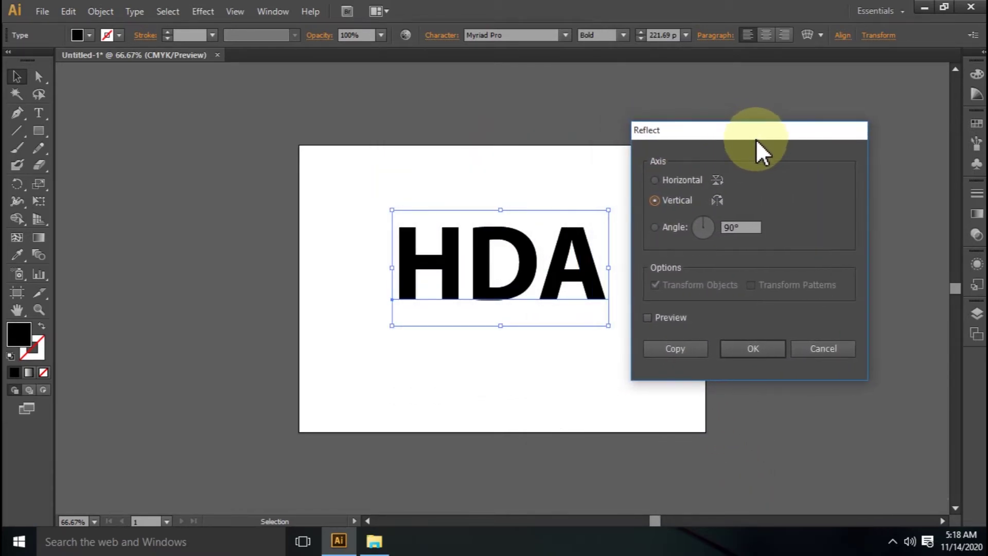
{"action": "left_click", "coordinate": [647, 317]}
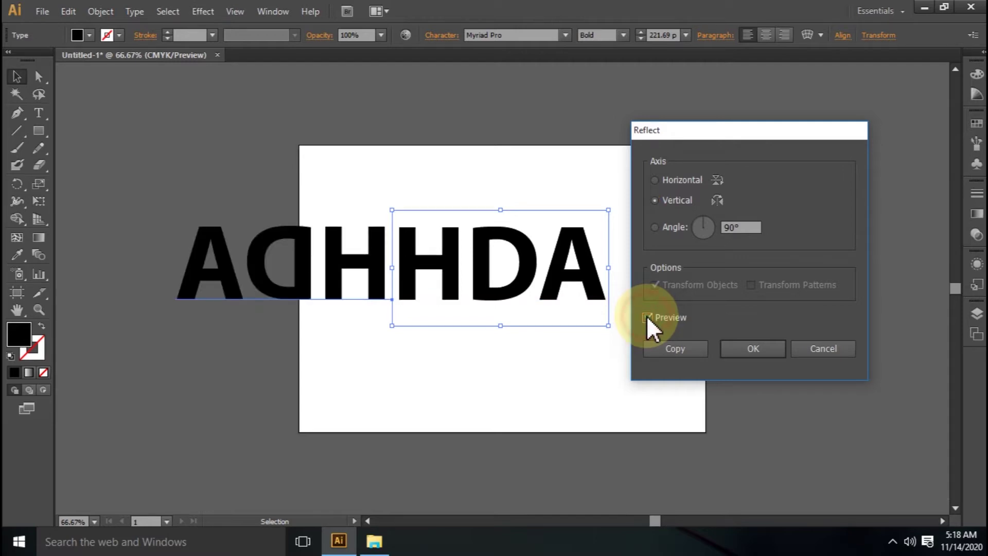
{"action": "left_click", "coordinate": [654, 180]}
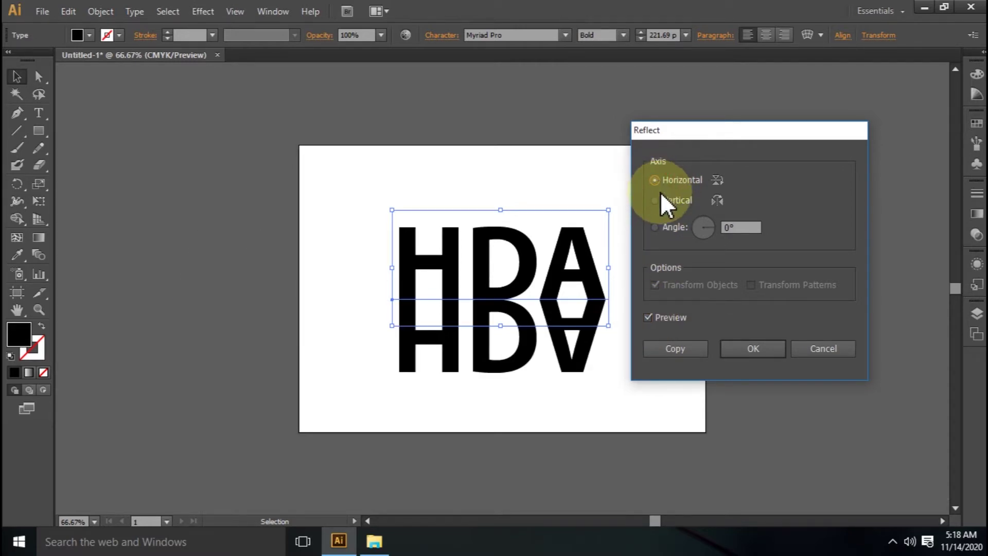
{"action": "left_click", "coordinate": [764, 348]}
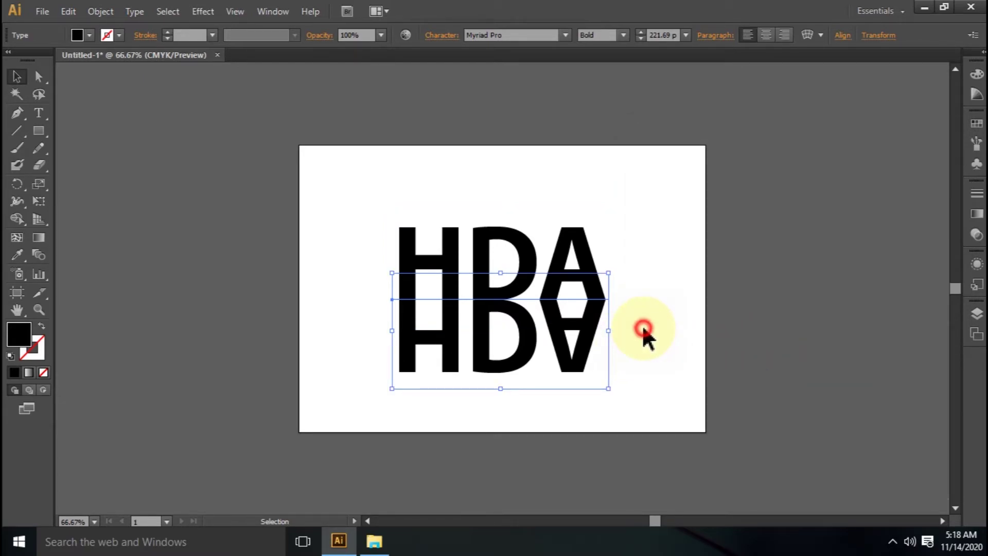
{"action": "left_click", "coordinate": [643, 329]}
{"action": "left_click", "coordinate": [516, 322]}
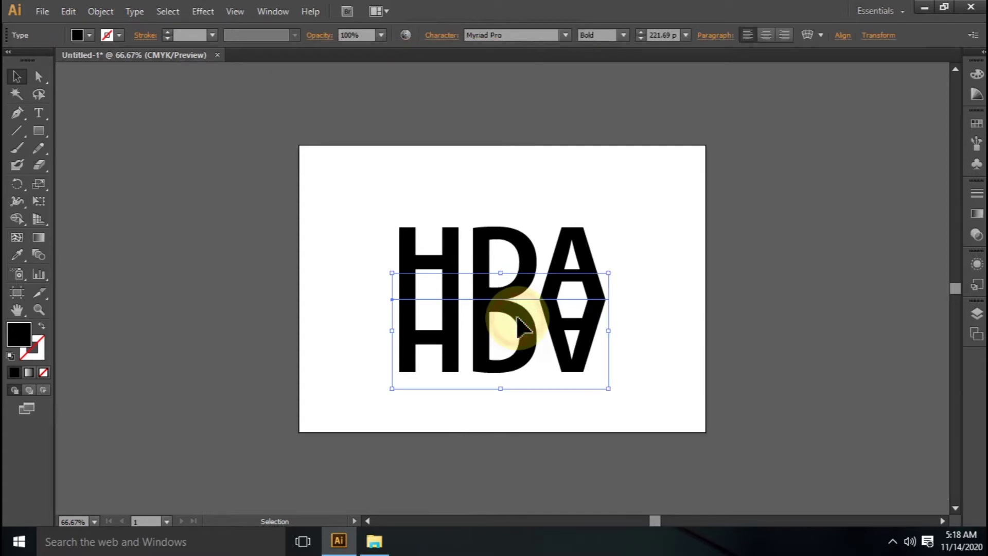
{"action": "left_click", "coordinate": [651, 300]}
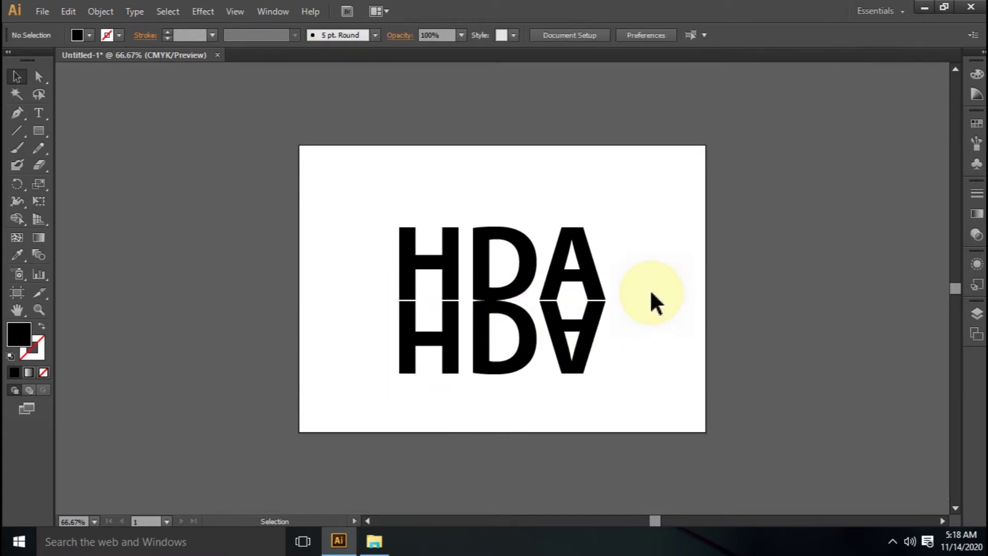
- Convert the mirrored HDA text into outlines with Type > Create Outlines
{"action": "left_click", "coordinate": [525, 327]}
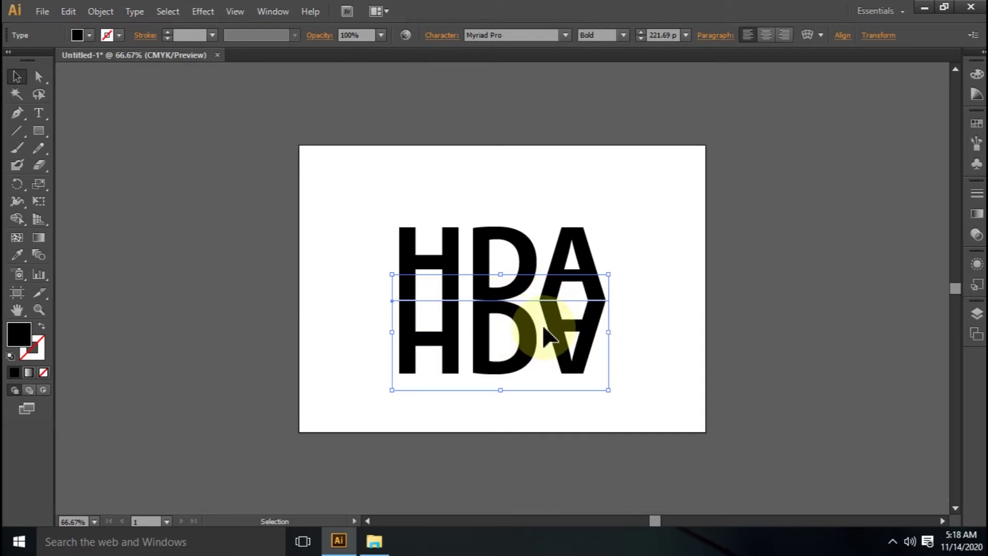
{"action": "left_click", "coordinate": [132, 11]}
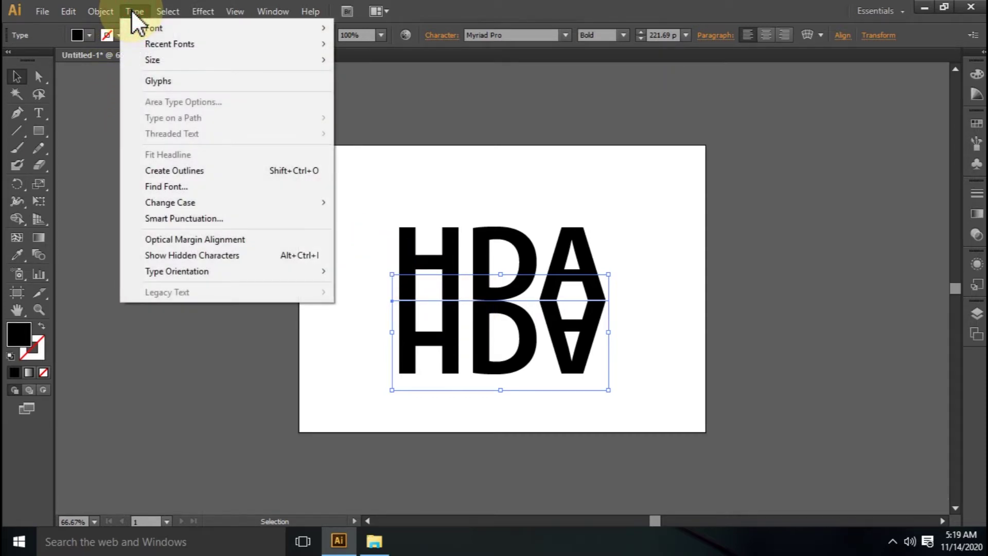
{"action": "left_click", "coordinate": [176, 170]}
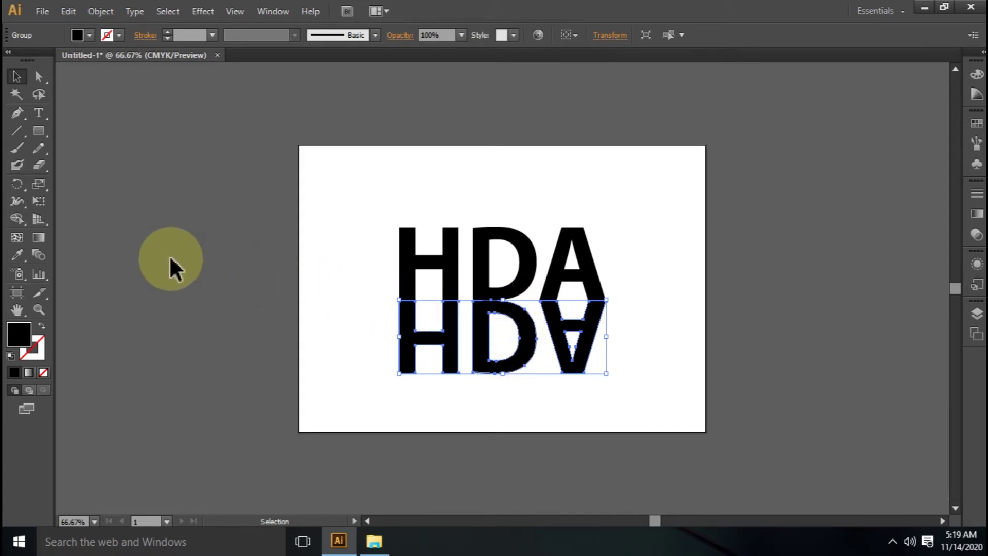
- Give the outlined reflection a 90° linear gradient fading from grey to white downward
{"action": "left_click", "coordinate": [39, 237]}
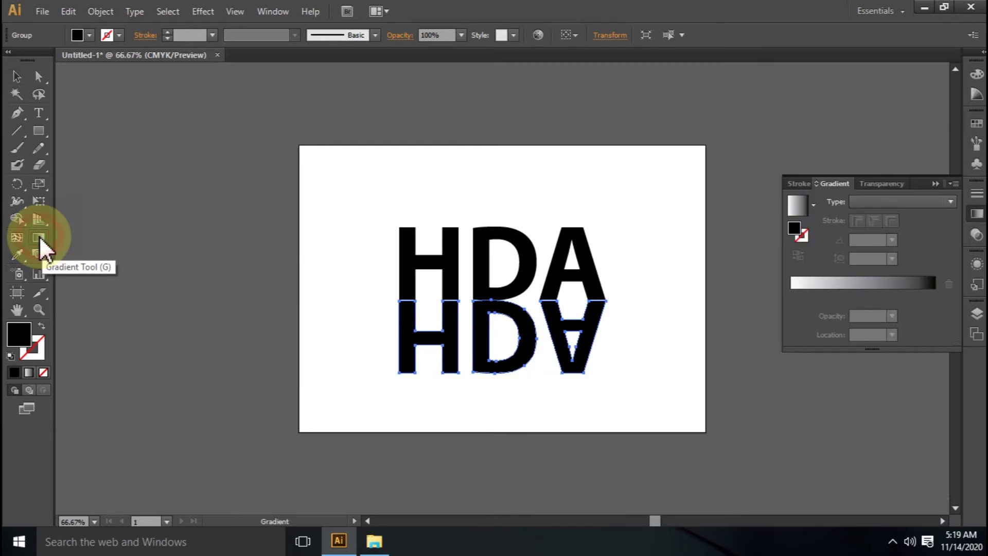
{"action": "left_click", "coordinate": [878, 282]}
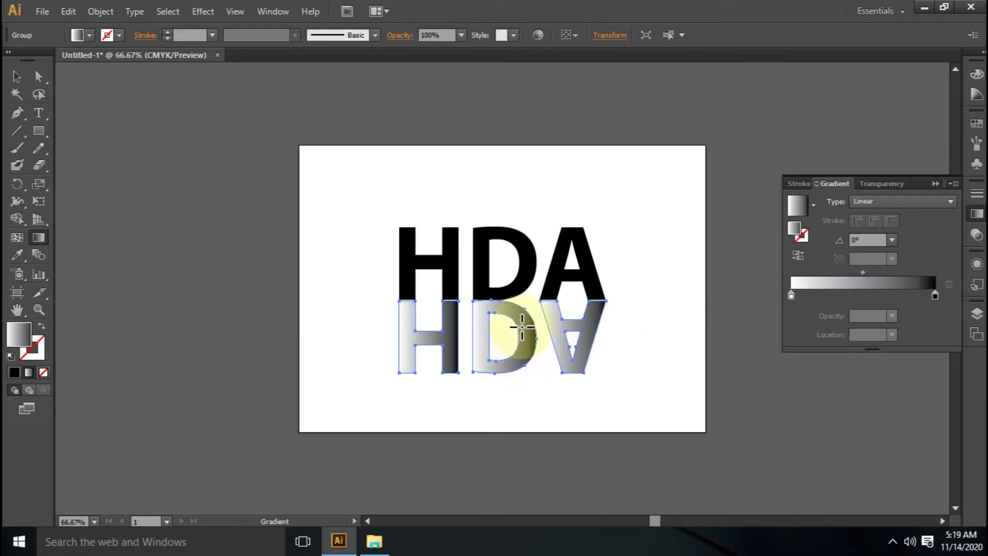
{"action": "mouse_move", "coordinate": [522, 327]}
{"action": "left_mouse_down"}
{"action": "mouse_move", "coordinate": [497, 334]}
{"action": "mouse_move", "coordinate": [496, 321]}
{"action": "left_mouse_up"}
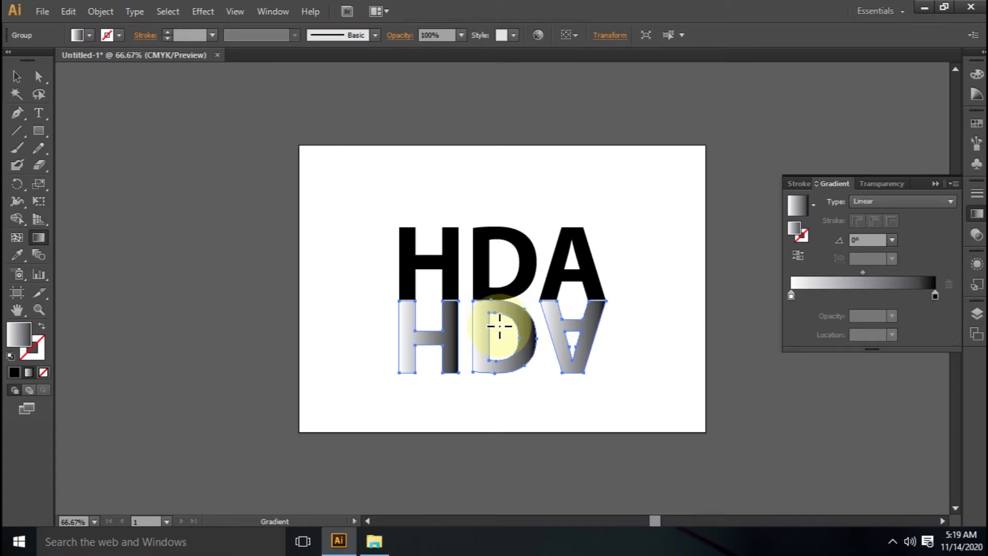
{"action": "left_click_drag", "start_coordinate": [499, 326], "coordinate": [502, 257]}
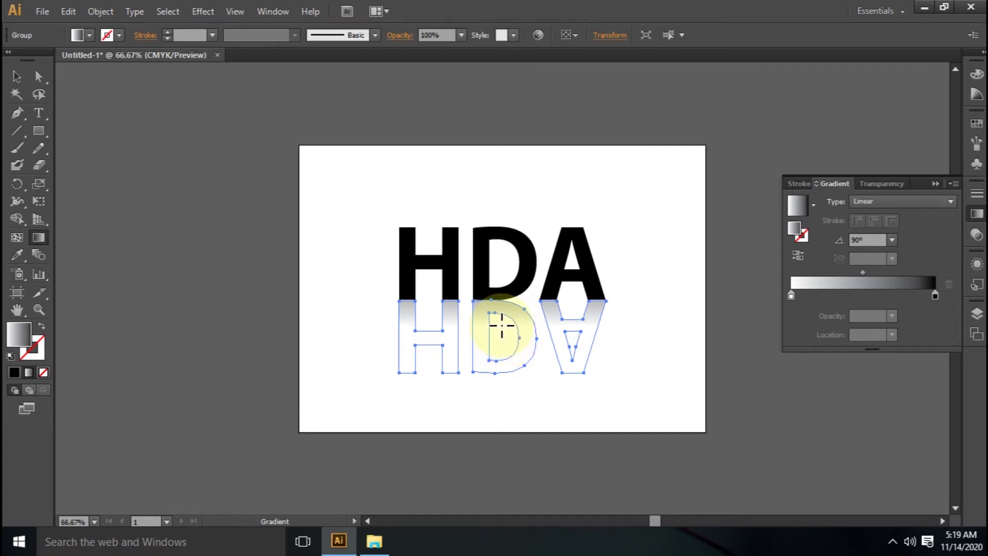
{"action": "mouse_move", "coordinate": [496, 326]}
{"action": "left_mouse_down"}
{"action": "mouse_move", "coordinate": [512, 326]}
{"action": "mouse_move", "coordinate": [503, 261]}
{"action": "left_mouse_up"}
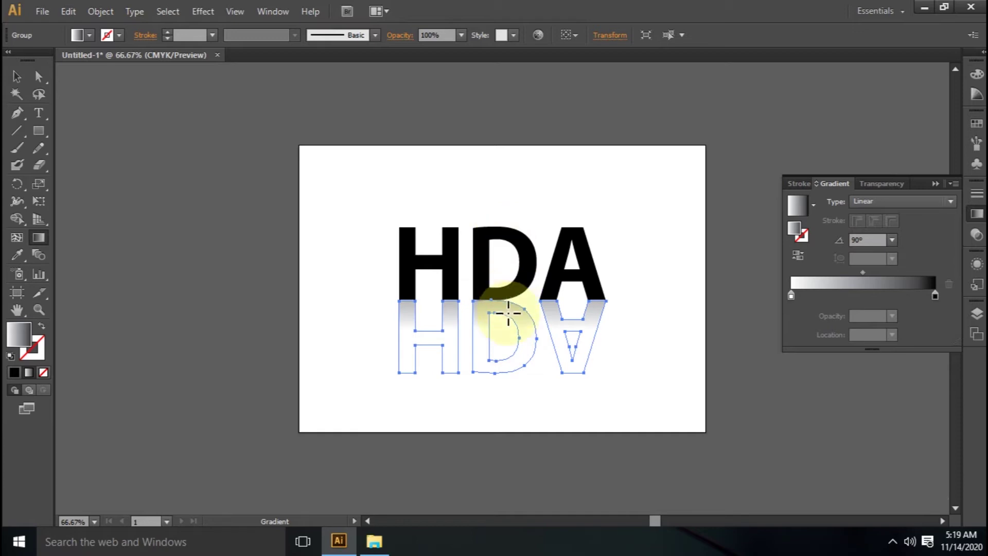
{"action": "left_click_drag", "start_coordinate": [507, 335], "coordinate": [507, 228]}
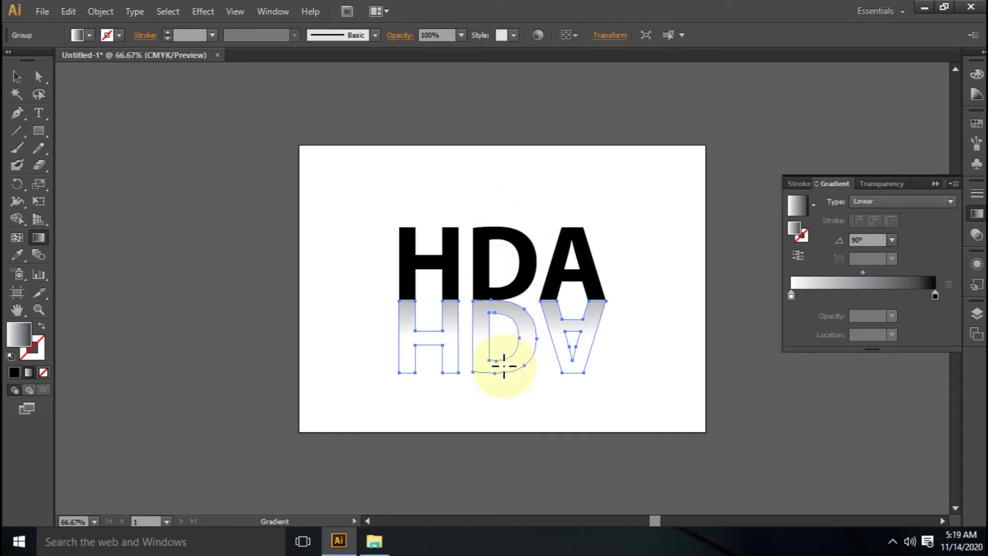
{"action": "left_click_drag", "start_coordinate": [512, 346], "coordinate": [546, 253]}
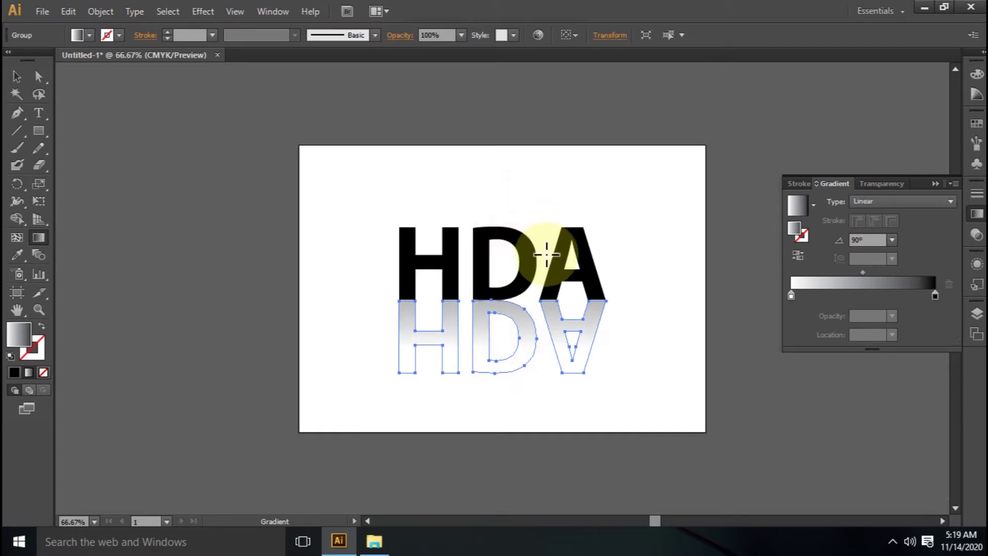
{"action": "left_click_drag", "start_coordinate": [514, 337], "coordinate": [511, 260]}
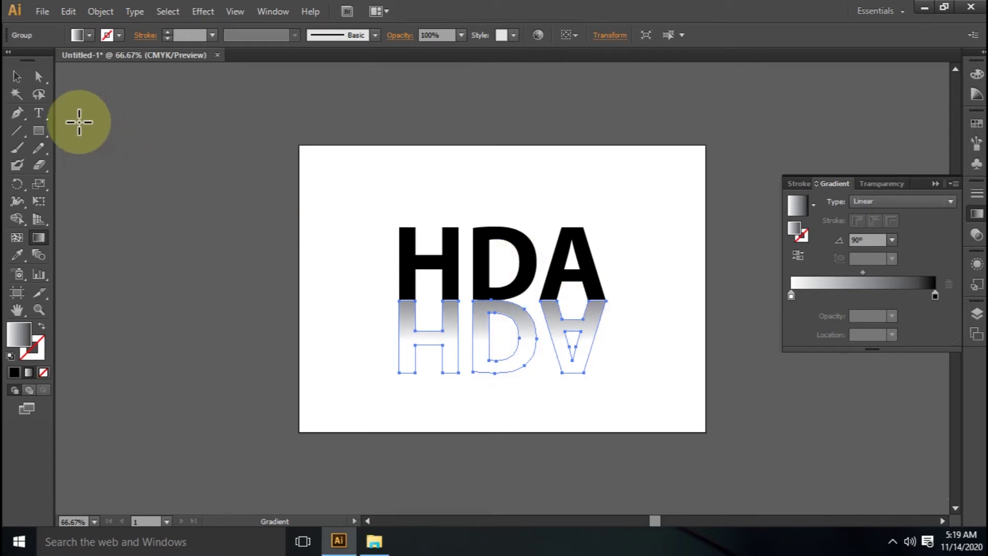
{"action": "left_click", "coordinate": [17, 77]}
{"action": "left_click", "coordinate": [223, 192]}
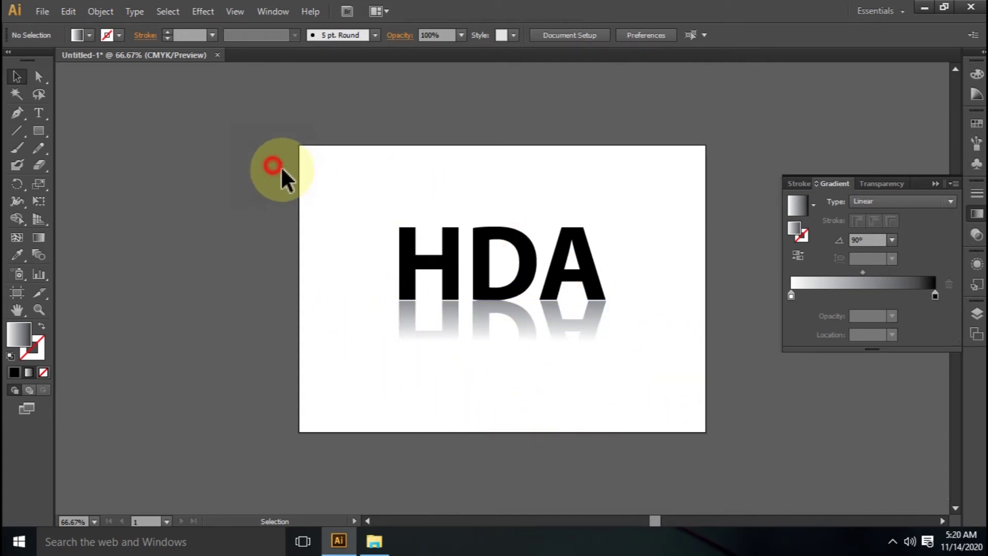
- Select the HDA and its reflection together, scale them down and move them up-left
{"action": "mouse_move", "coordinate": [273, 165]}
{"action": "left_mouse_down"}
{"action": "mouse_move", "coordinate": [573, 331]}
{"action": "mouse_move", "coordinate": [679, 418]}
{"action": "left_mouse_up"}
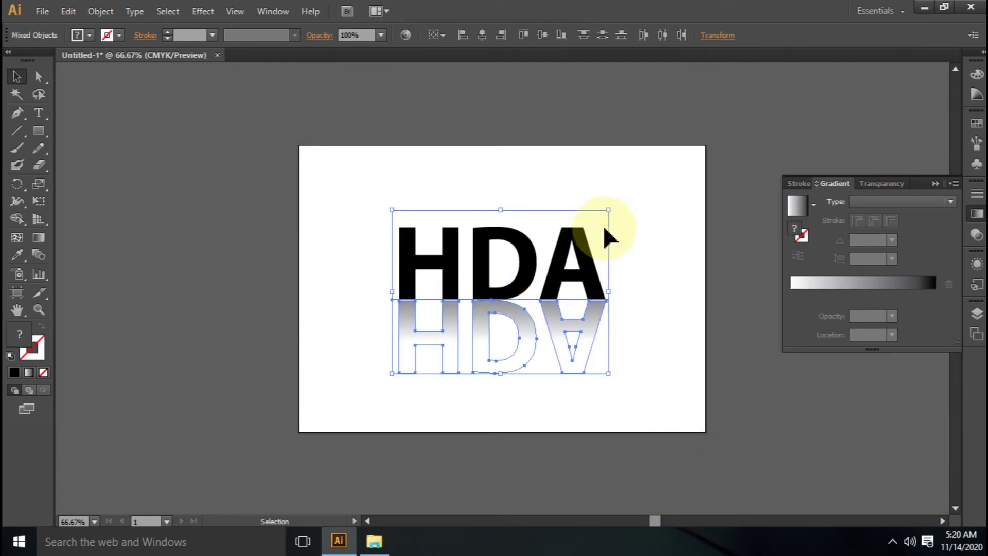
{"action": "left_click_drag", "start_coordinate": [580, 263], "coordinate": [513, 189]}
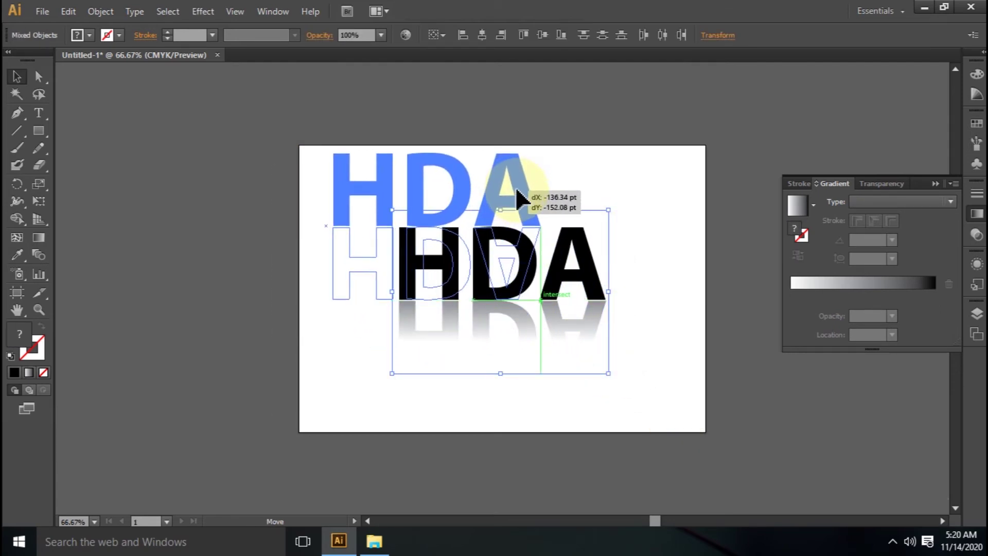
{"action": "left_click_drag", "start_coordinate": [545, 300], "coordinate": [514, 278]}
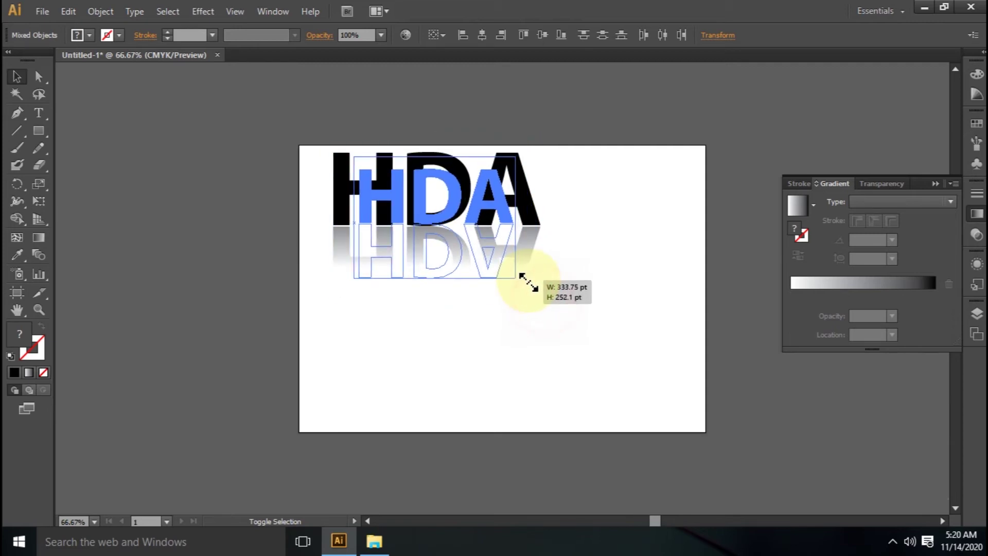
{"action": "left_click_drag", "start_coordinate": [466, 219], "coordinate": [450, 258]}
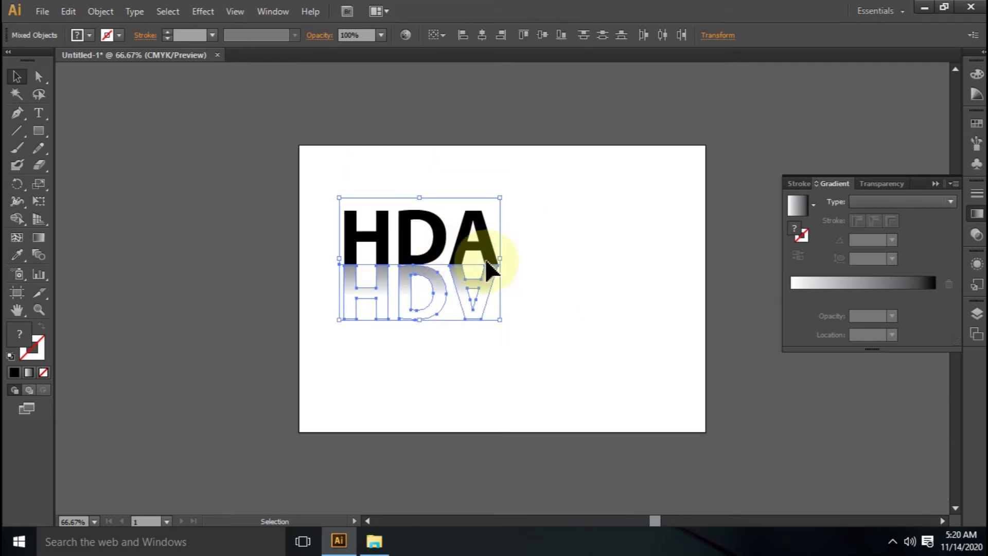
{"action": "left_click", "coordinate": [563, 283]}
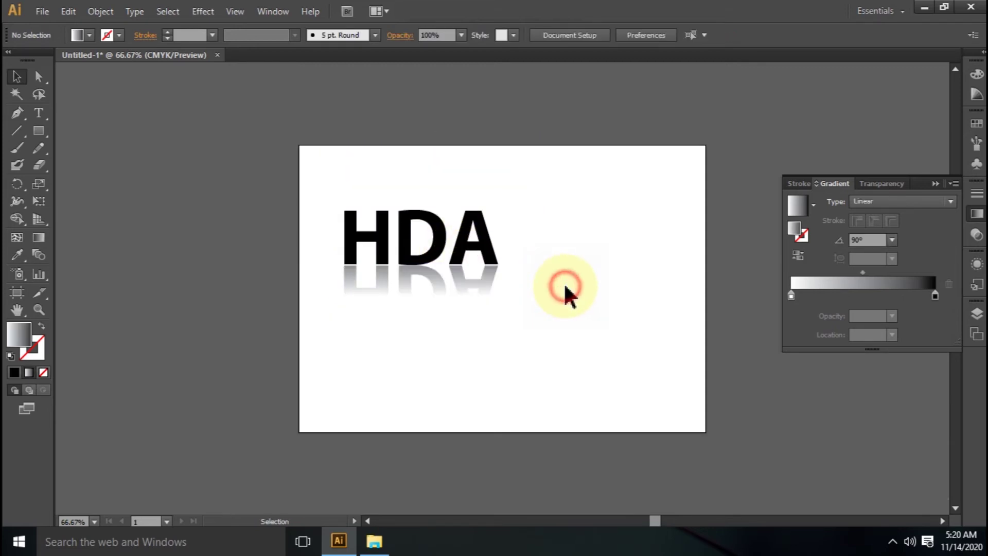
{"action": "left_click", "coordinate": [486, 283]}
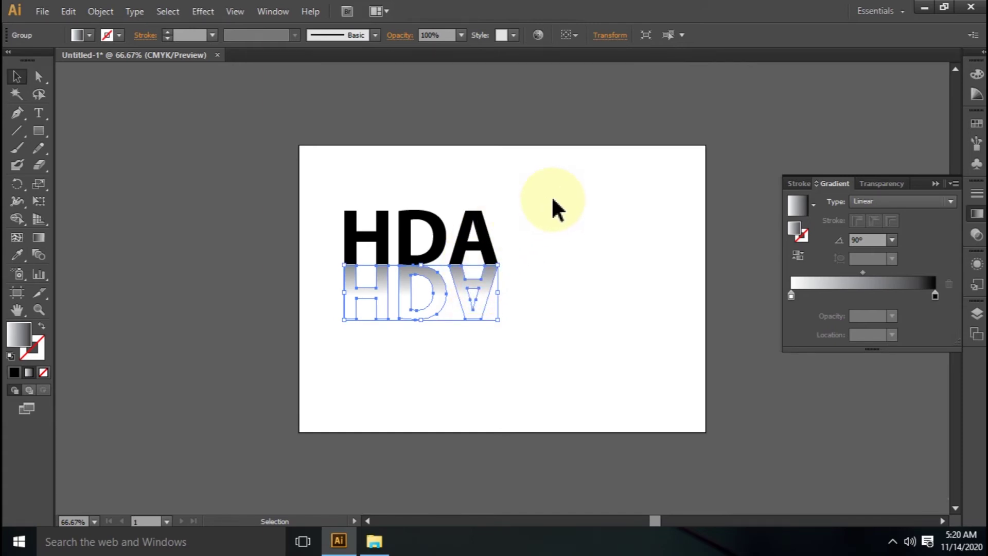
- Alt-drag a copy of the HDA pair to the right and select its reflection
{"action": "left_click", "coordinate": [449, 251], "text": "shift"}
{"action": "left_click_drag", "start_coordinate": [448, 251], "coordinate": [645, 250]}
{"action": "left_click", "coordinate": [647, 335]}
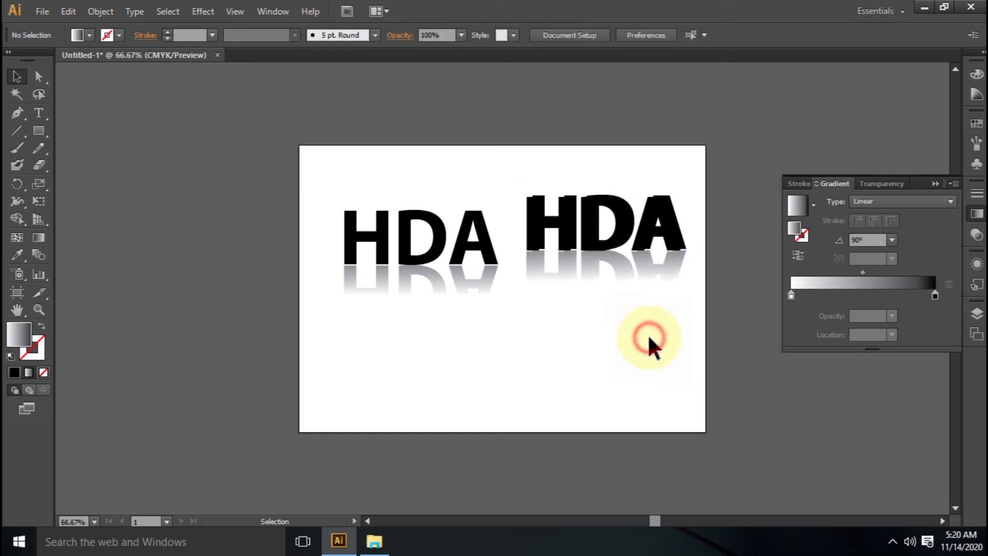
{"action": "left_click", "coordinate": [655, 268]}
{"action": "left_click", "coordinate": [655, 376]}
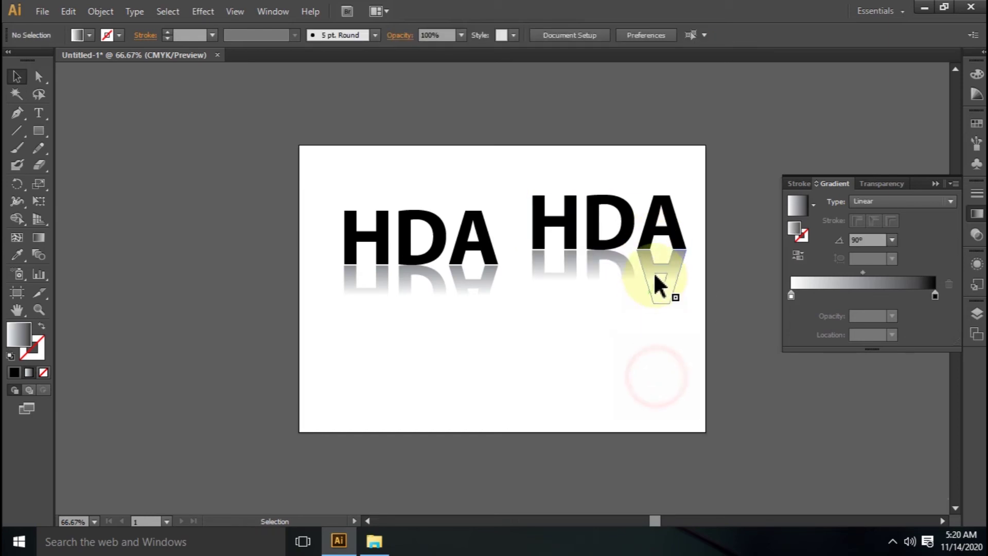
{"action": "left_click", "coordinate": [654, 275]}
{"action": "left_click", "coordinate": [493, 330]}
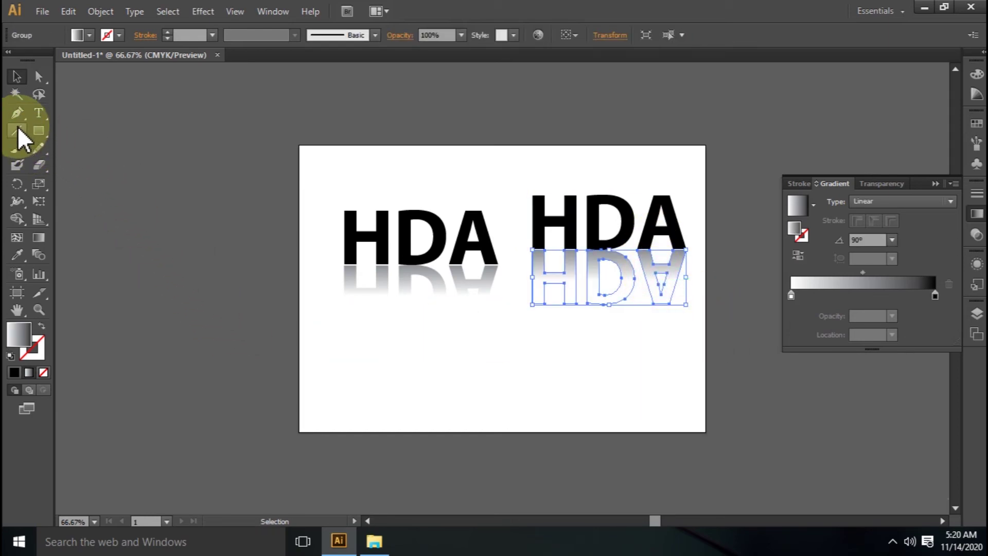
- Shorten the copied reflection's gradient and shift its midpoint to 40.64%
{"action": "left_click", "coordinate": [38, 238]}
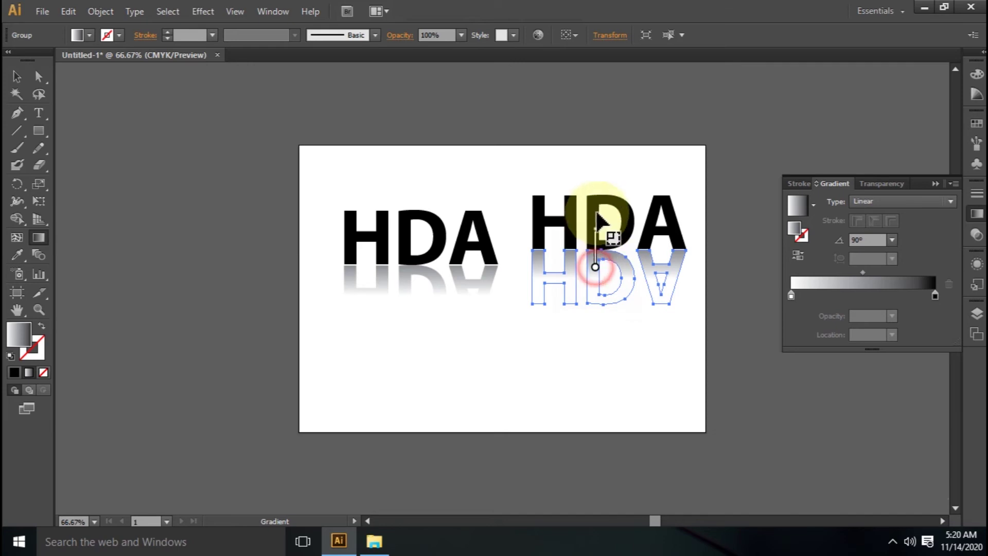
{"action": "left_click_drag", "start_coordinate": [595, 265], "coordinate": [599, 252]}
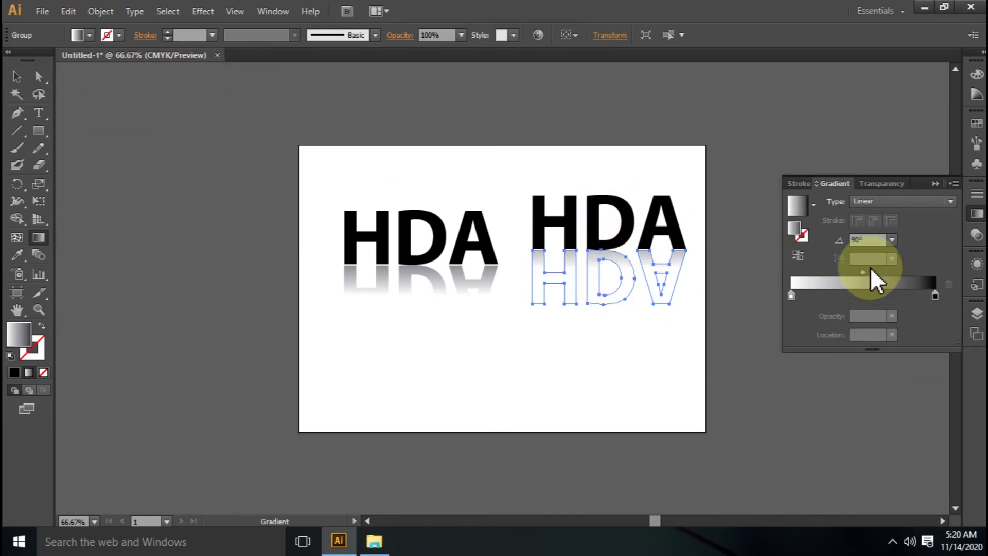
{"action": "left_click_drag", "start_coordinate": [863, 271], "coordinate": [851, 269]}
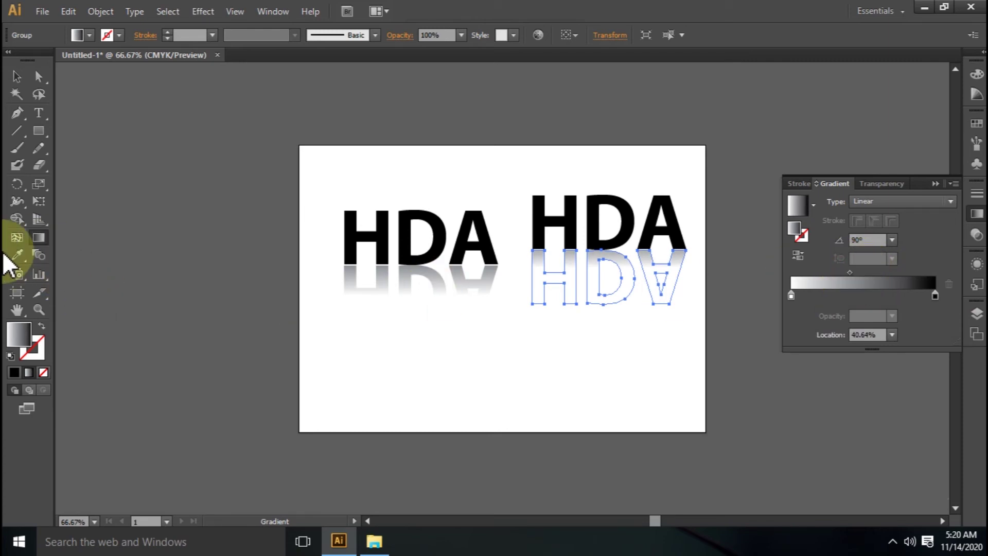
{"action": "left_click", "coordinate": [16, 76]}
{"action": "left_click", "coordinate": [512, 357]}
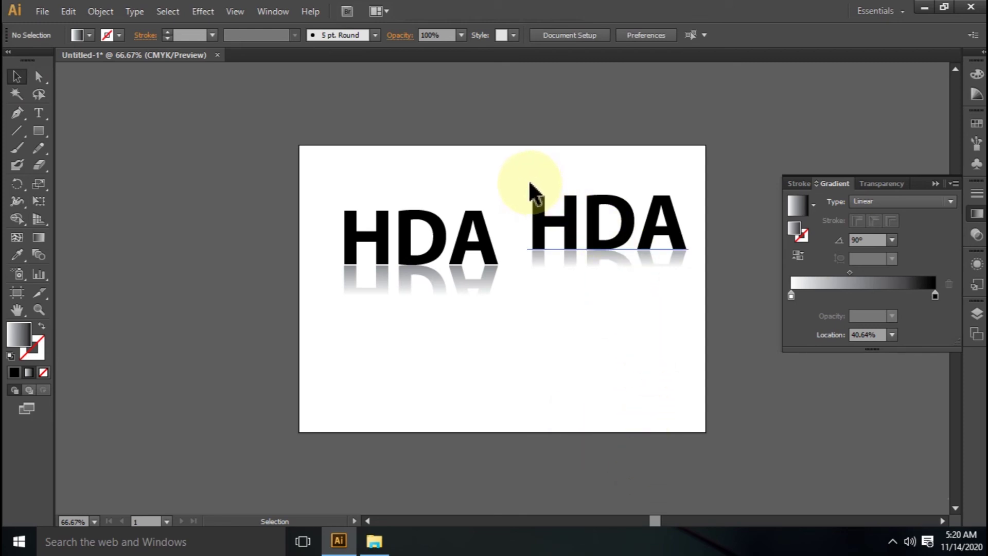
- Move the right HDA and its reflection down so they sit level with the left pair
{"action": "mouse_move", "coordinate": [524, 181]}
{"action": "left_mouse_down"}
{"action": "mouse_move", "coordinate": [601, 300]}
{"action": "mouse_move", "coordinate": [673, 309]}
{"action": "left_mouse_up"}
{"action": "left_click_drag", "start_coordinate": [627, 244], "coordinate": [628, 262]}
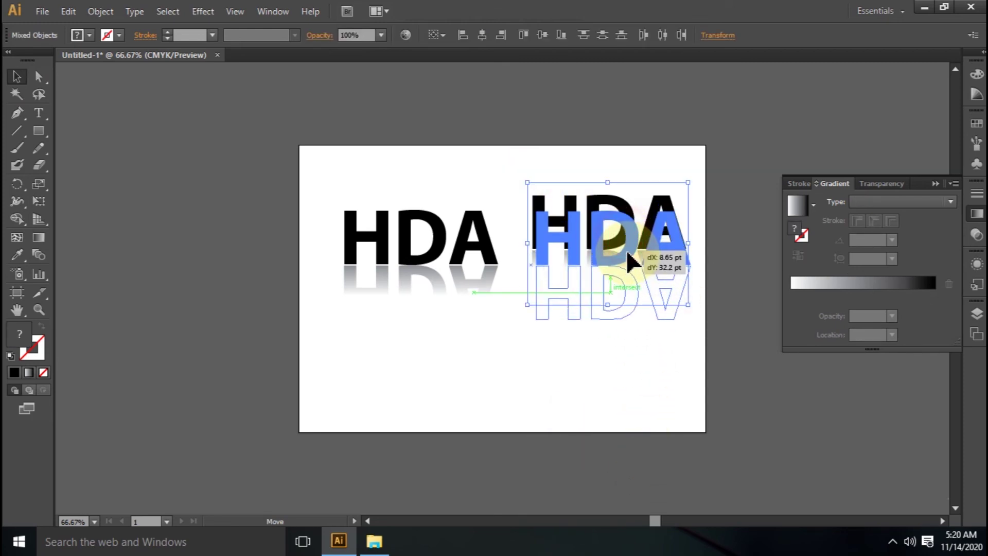
{"action": "left_click", "coordinate": [655, 360]}
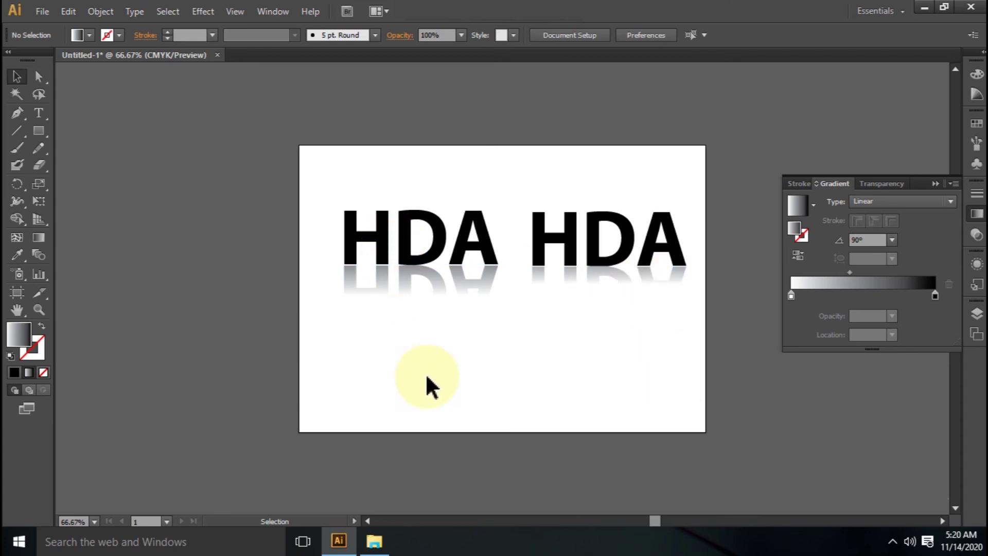